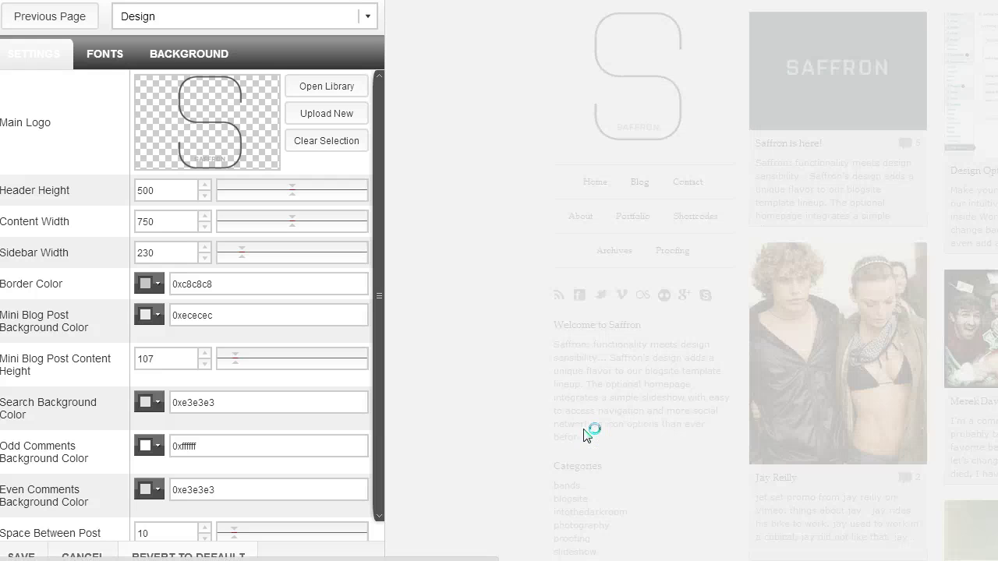
- Browse the preview's home page and blog page and open the photography and surfing post to examine the header, content and sidebar layout
click(545, 78)
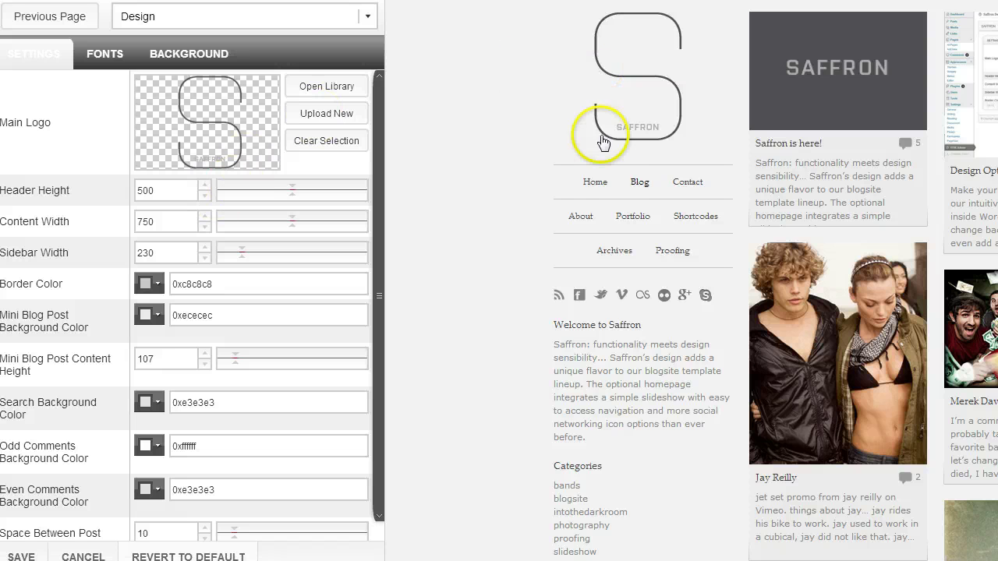
click(594, 182)
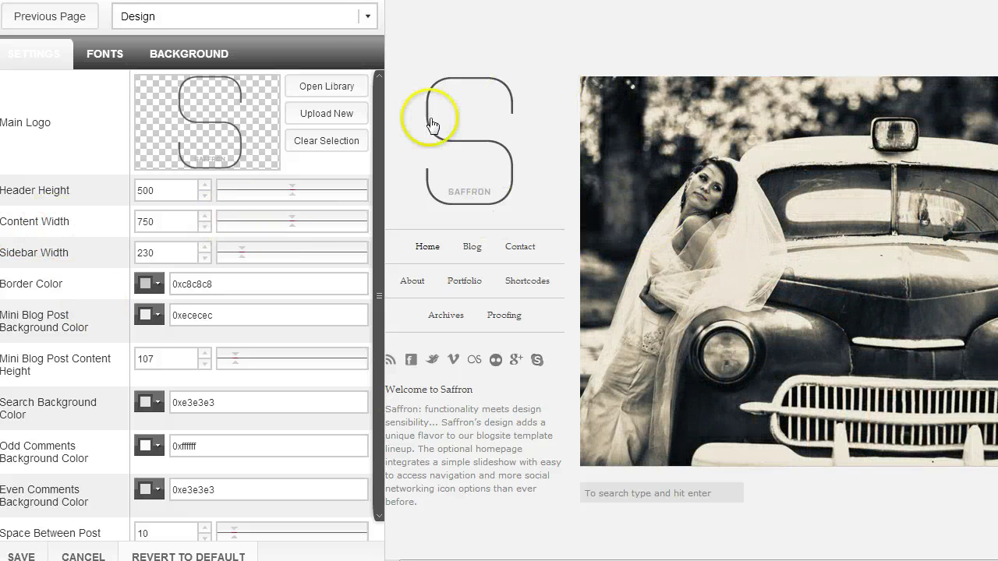
click(472, 248)
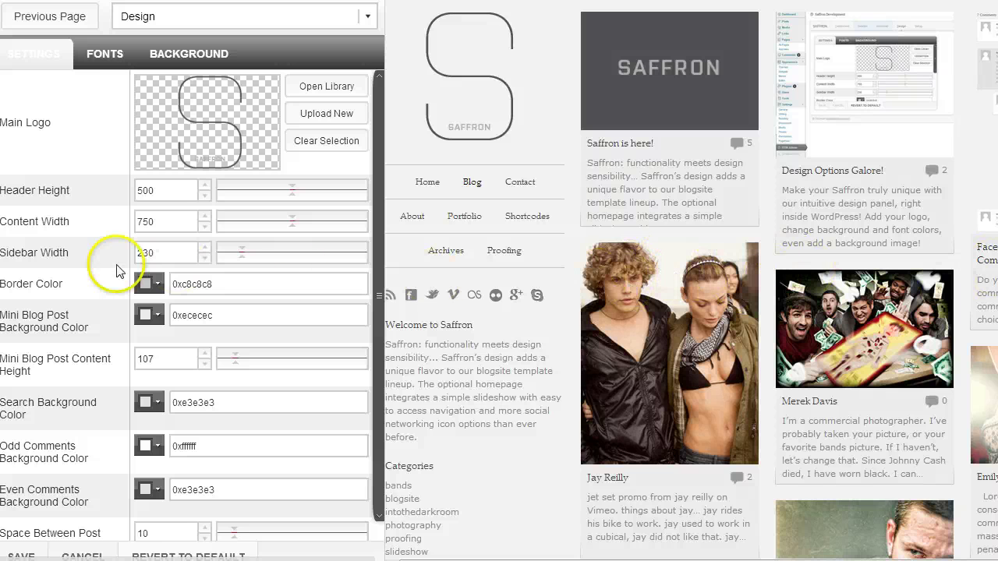
click(466, 183)
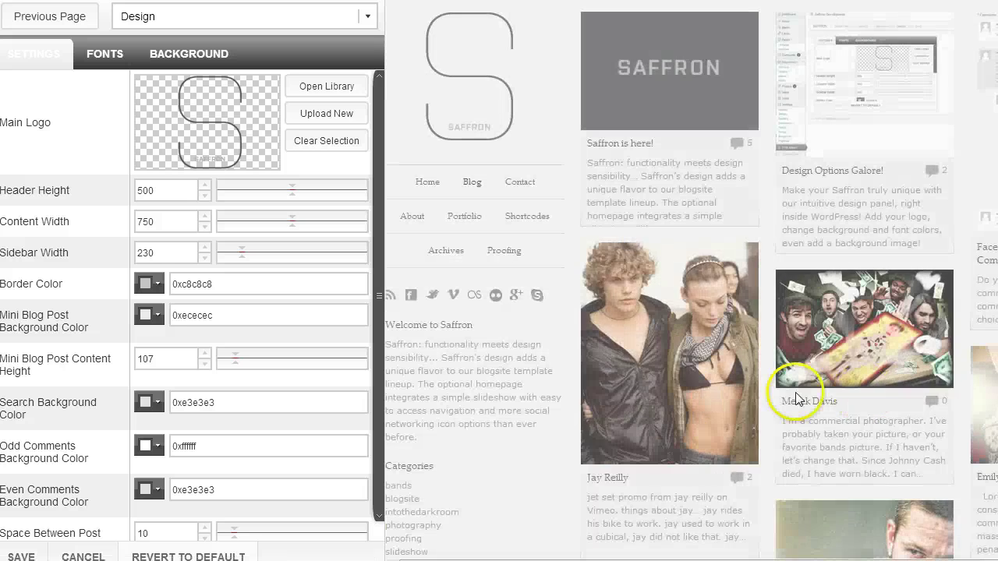
click(685, 409)
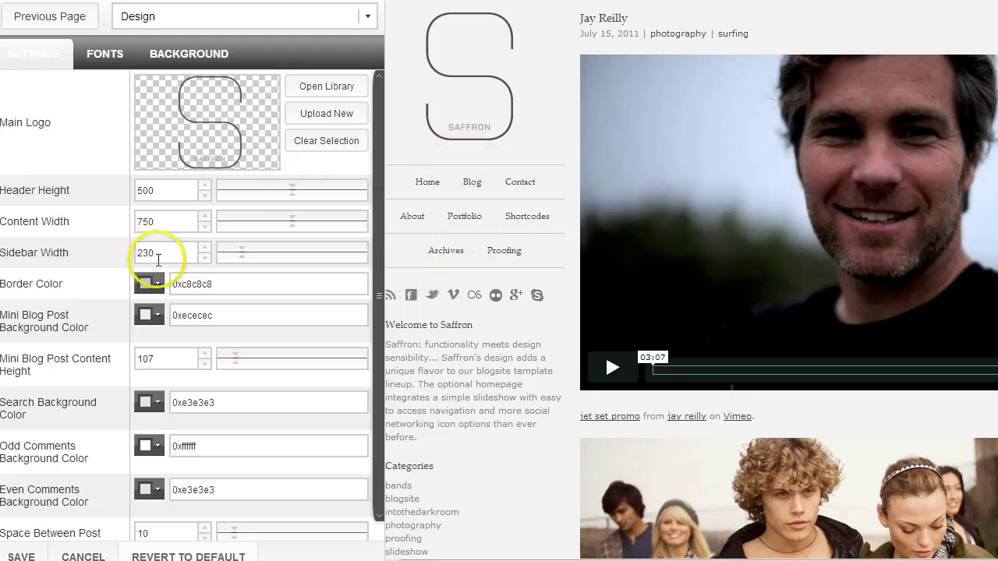
- Try a yellow border color, save it, and restore the border color to 0xc8c8c8 with another save
click(150, 284)
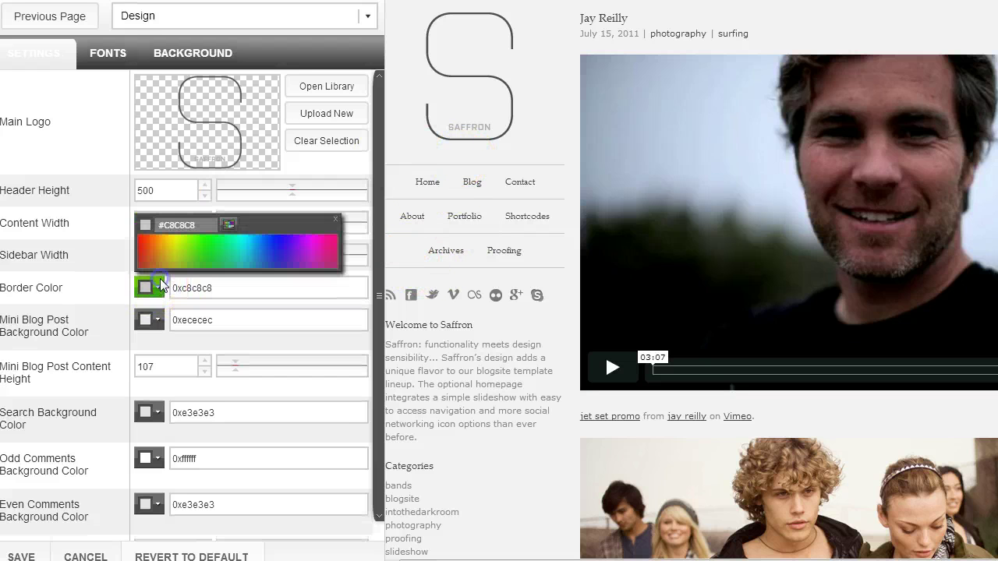
drag(224, 286, 177, 289)
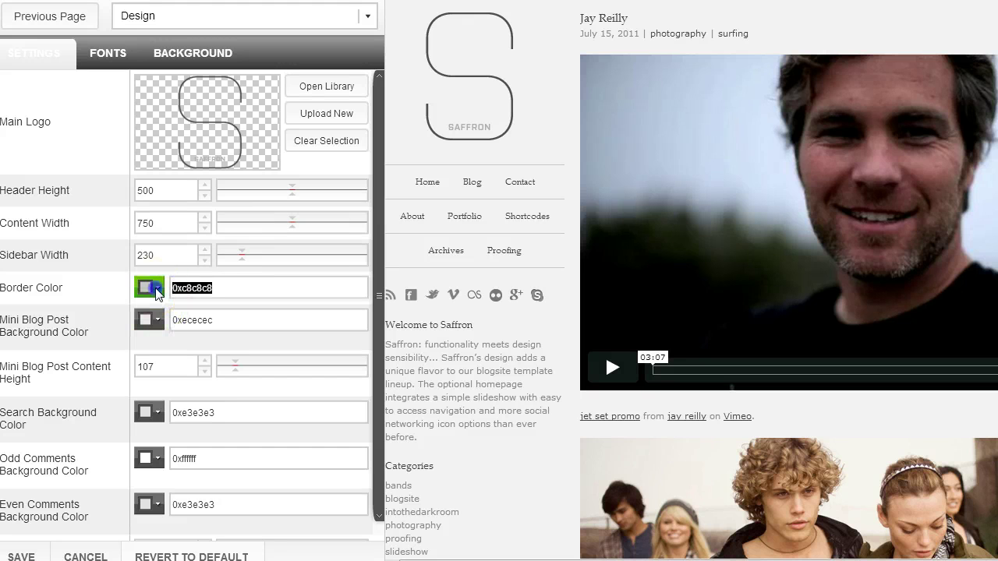
click(156, 289)
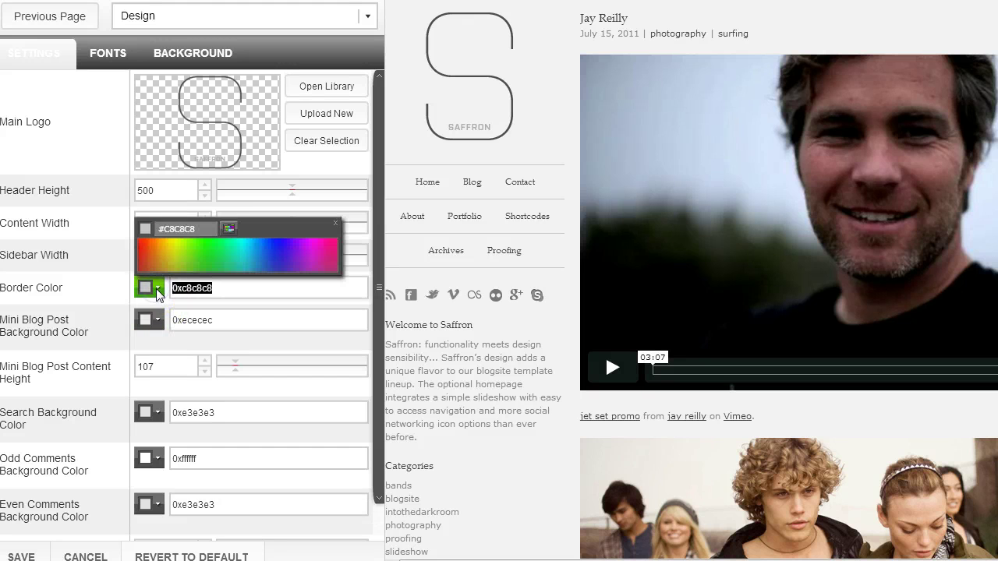
click(168, 243)
click(23, 553)
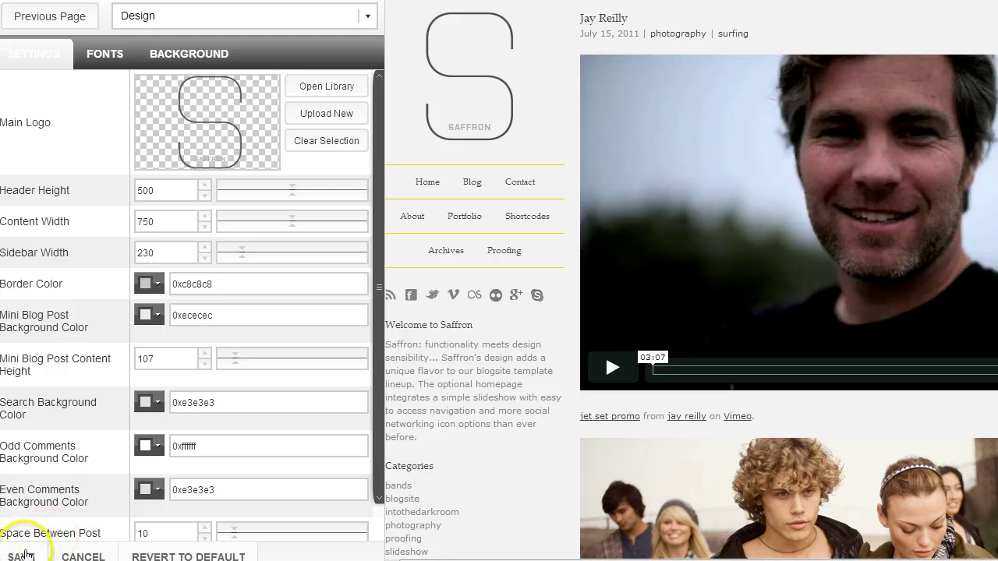
click(26, 555)
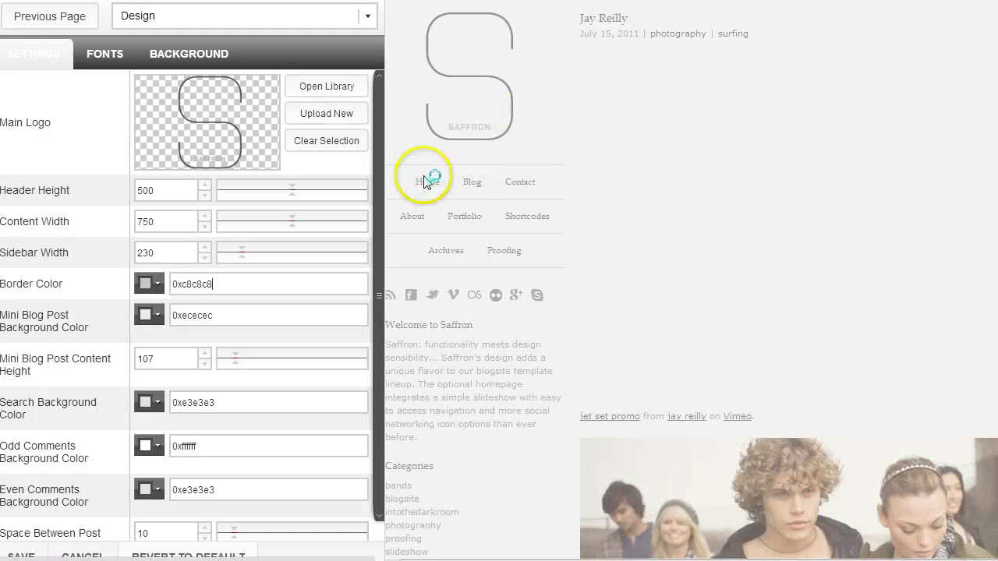
- Look through the home page and the blog page down to the search field to examine the mini posts and search background
click(428, 182)
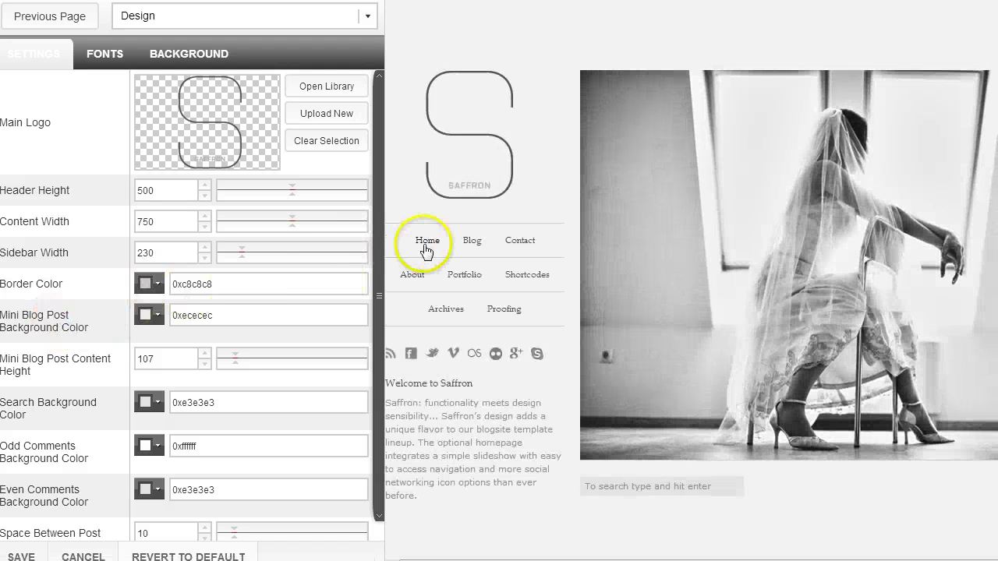
click(473, 238)
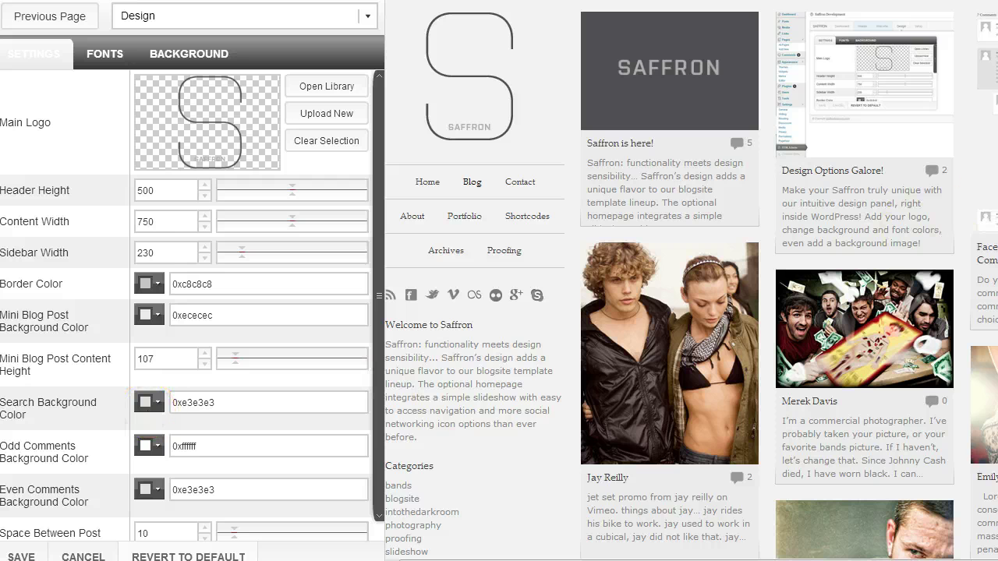
scroll(670, 312, down, 6)
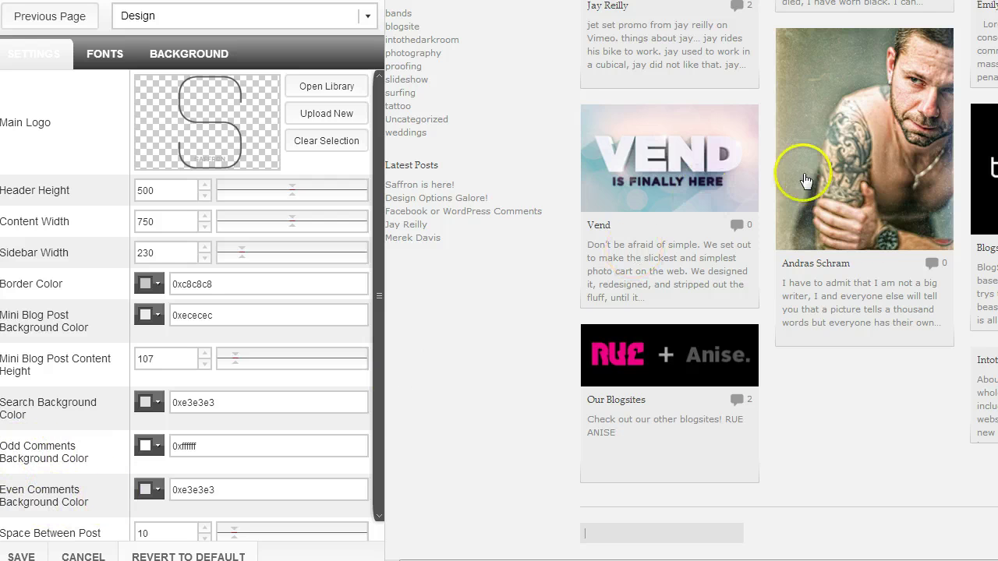
scroll(807, 181, up, 6)
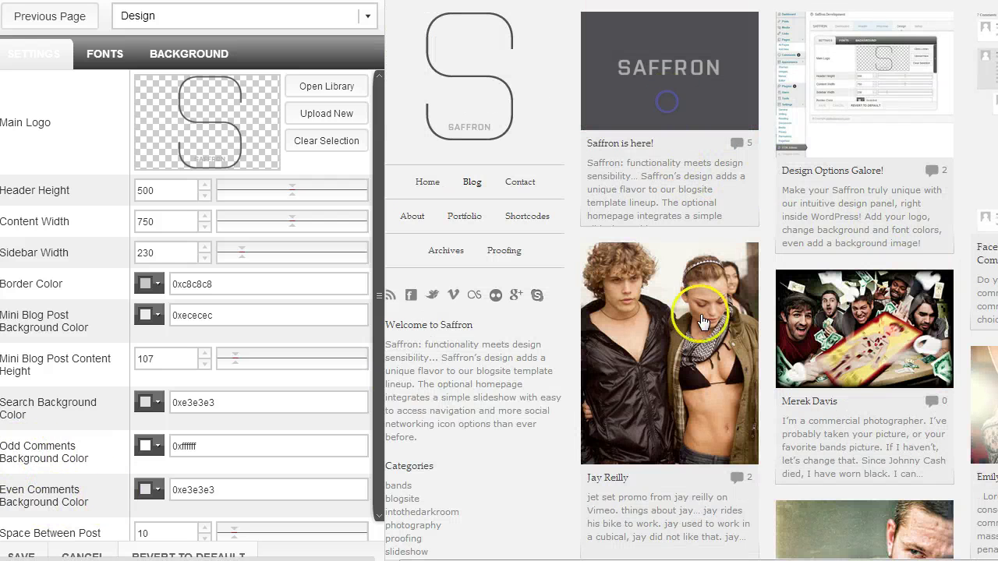
- Open the "Saffron is here!" post and examine its comments area against the odd and even comment background settings
click(703, 321)
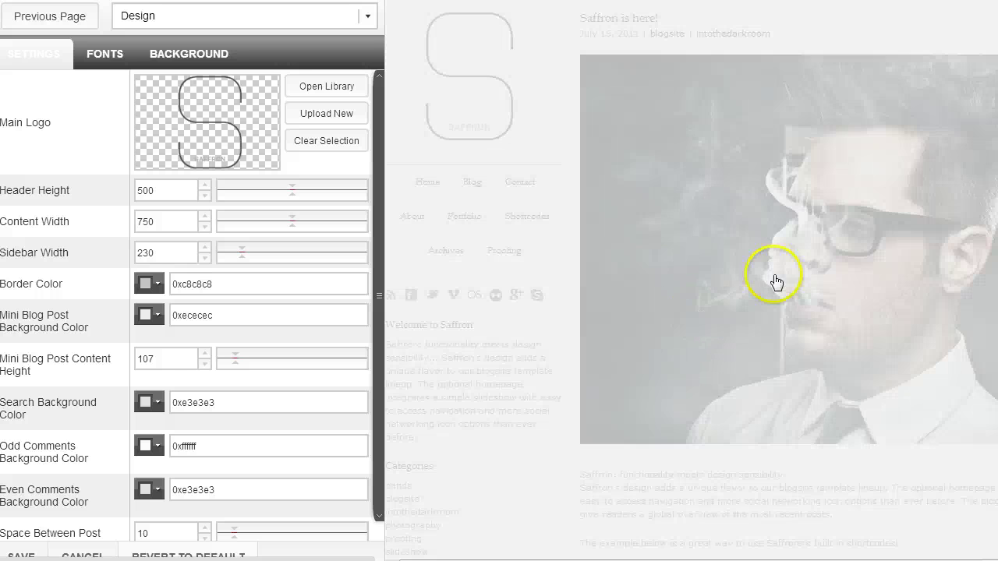
scroll(691, 281, down, 7)
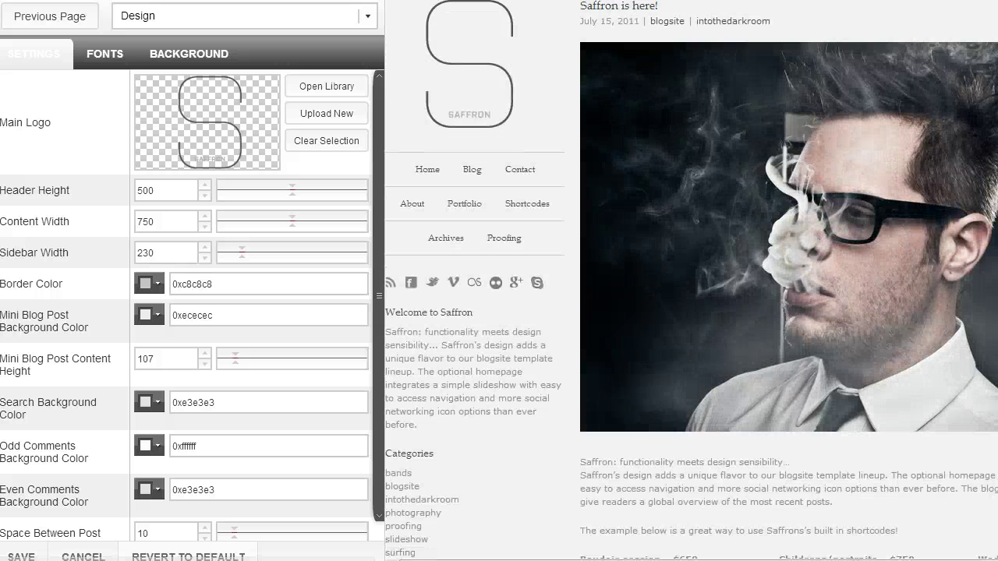
scroll(692, 312, down, 2)
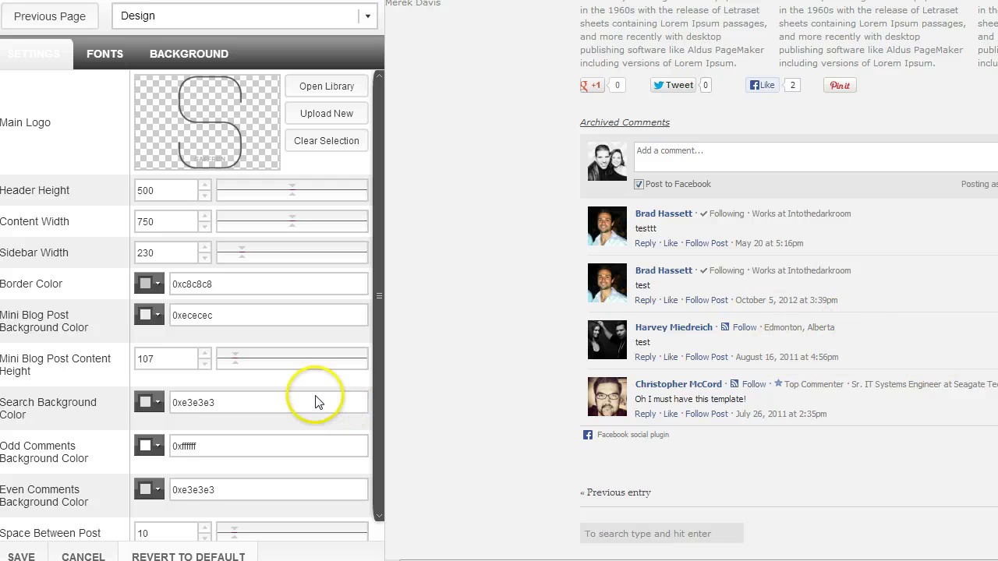
drag(379, 358, 379, 406)
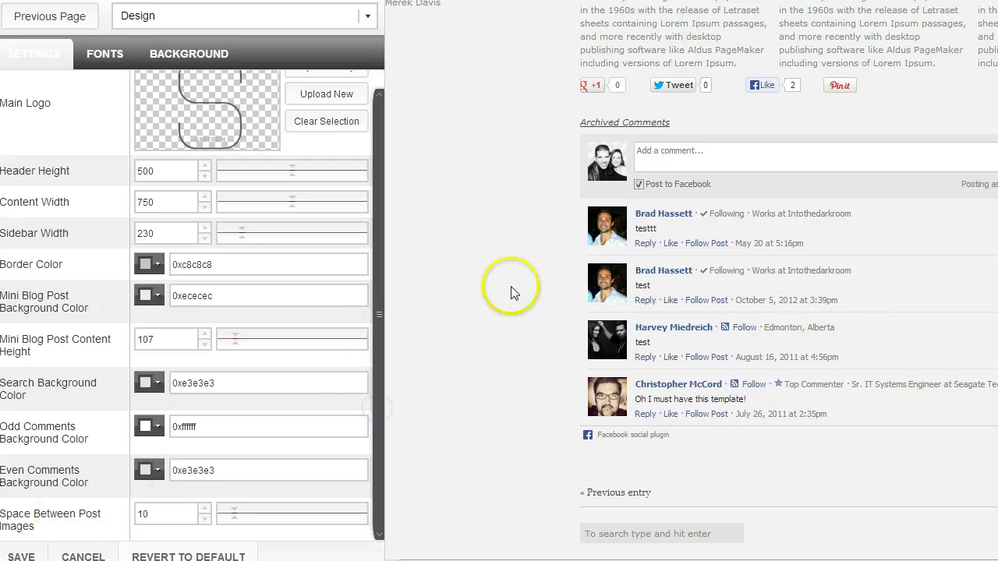
scroll(510, 289, up, 10)
scroll(691, 232, up, 3)
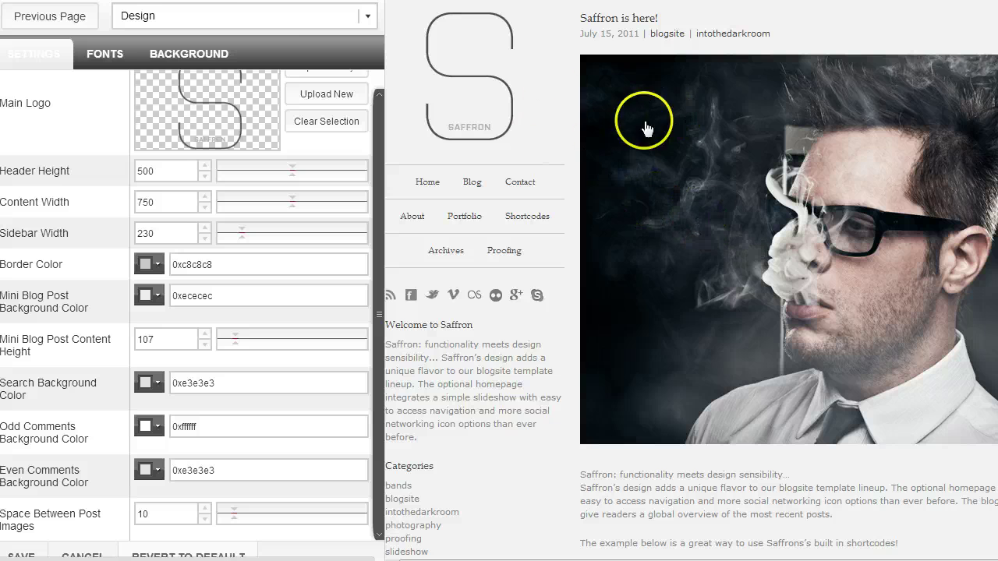
- Open the photography and surfing post from the blog page and examine the spacing between its post images
click(471, 182)
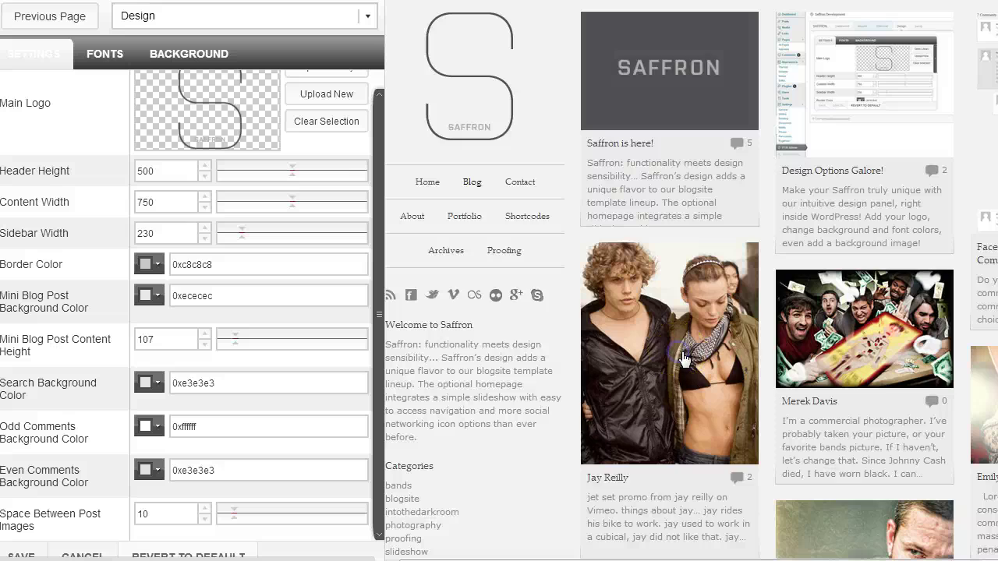
click(684, 357)
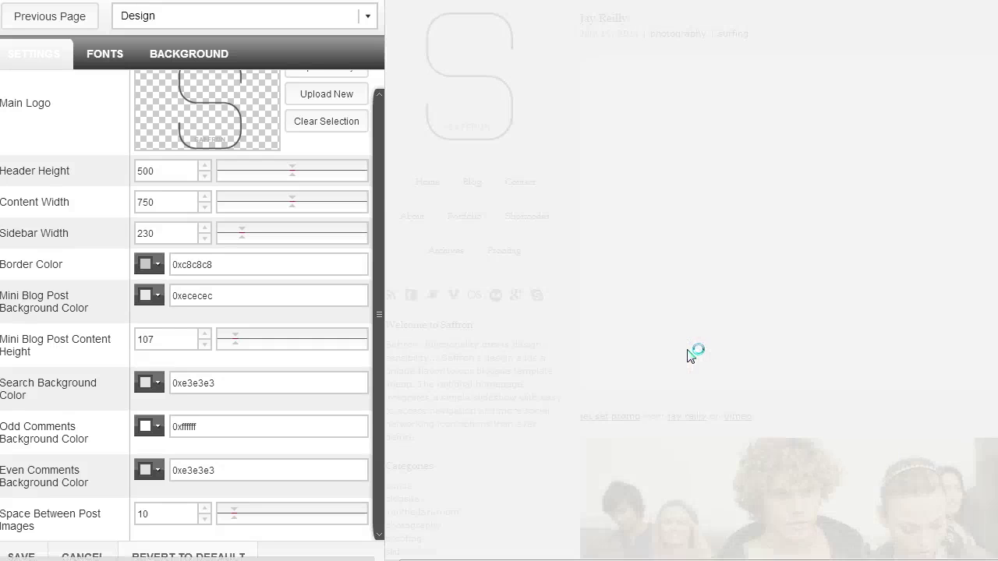
click(849, 323)
scroll(850, 326, down, 10)
scroll(879, 286, up, 4)
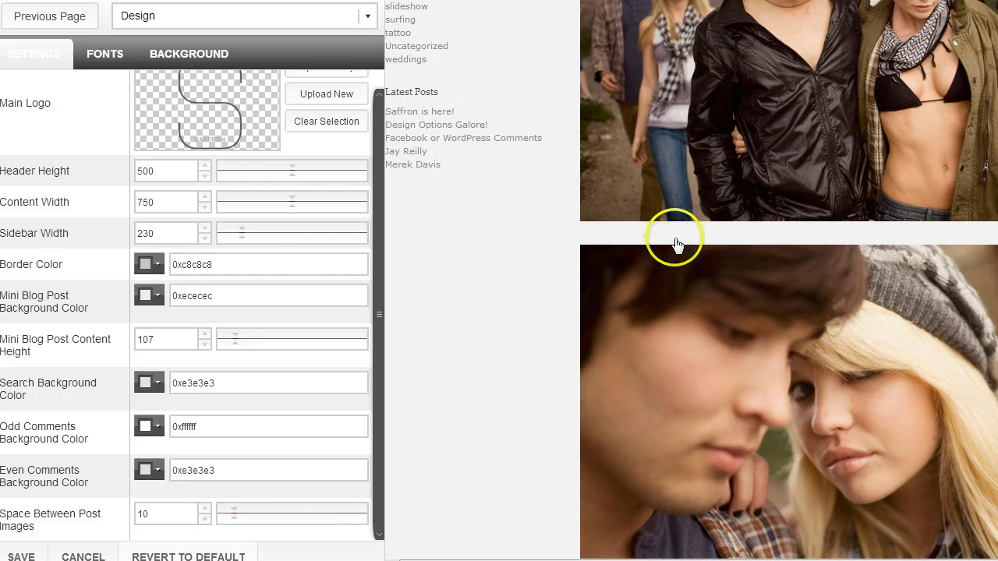
scroll(675, 229, up, 7)
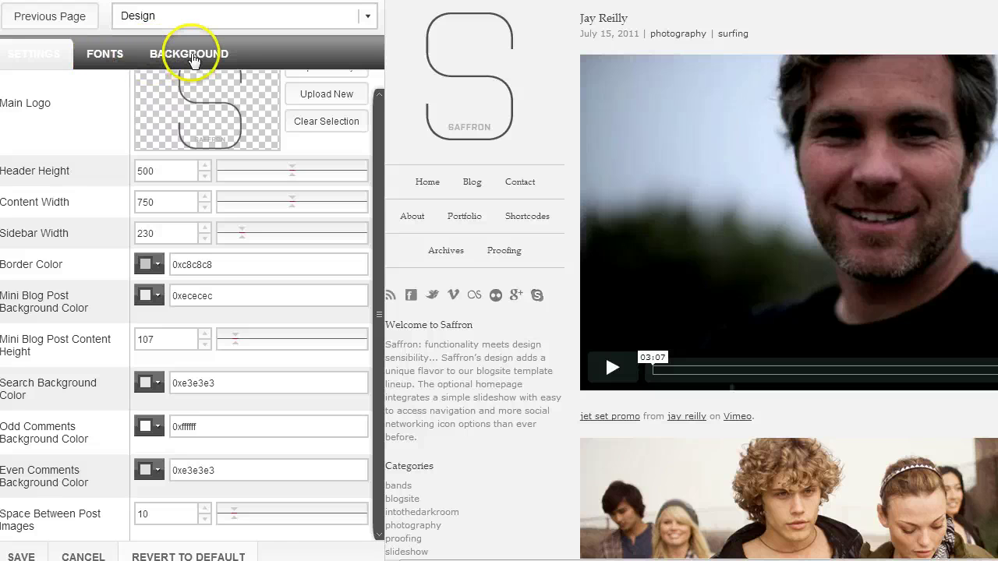
- Set the background gradient bottom color to 0x111111, save, and check the gradient along the whole blog page
click(193, 59)
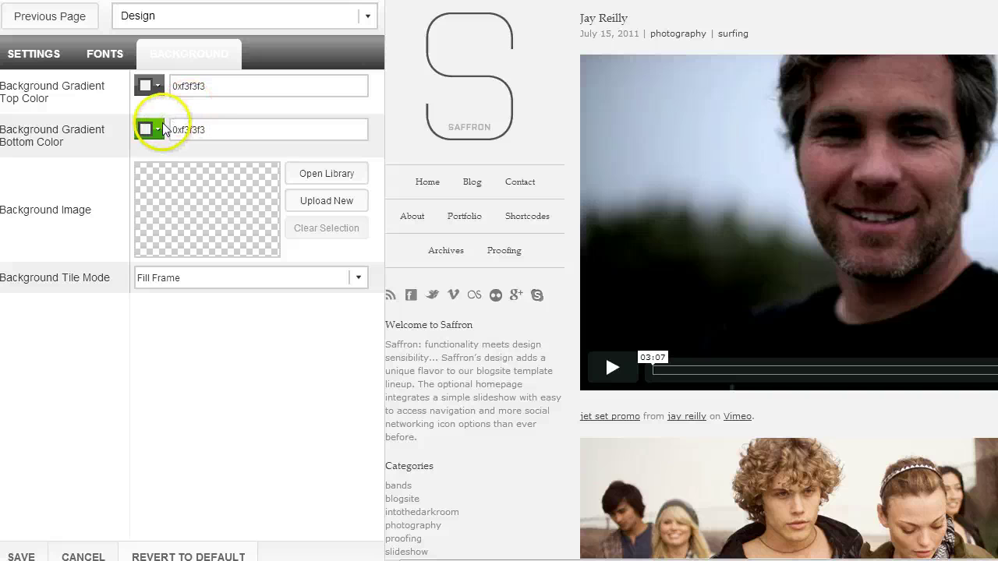
click(473, 186)
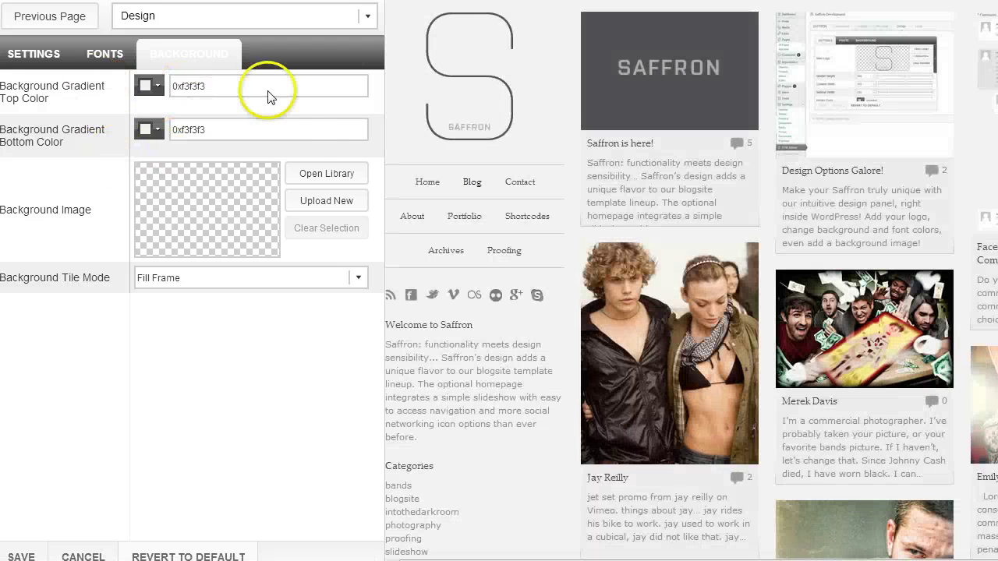
click(195, 86)
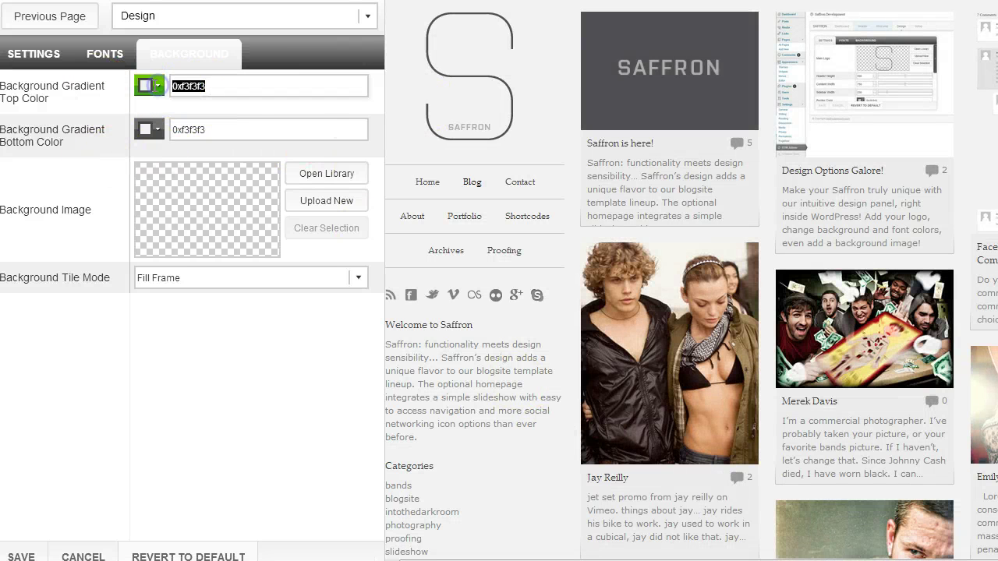
click(152, 86)
click(192, 137)
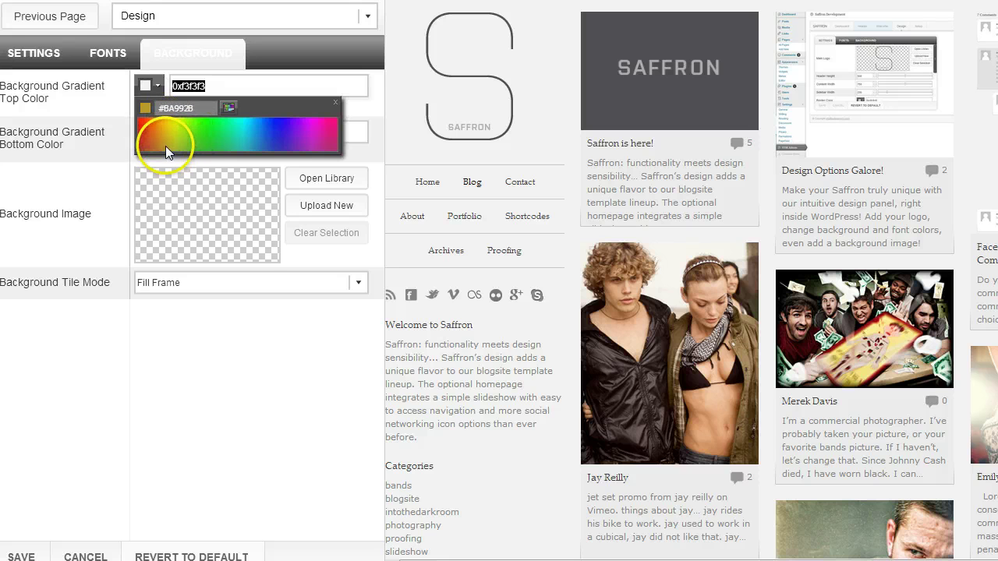
click(222, 86)
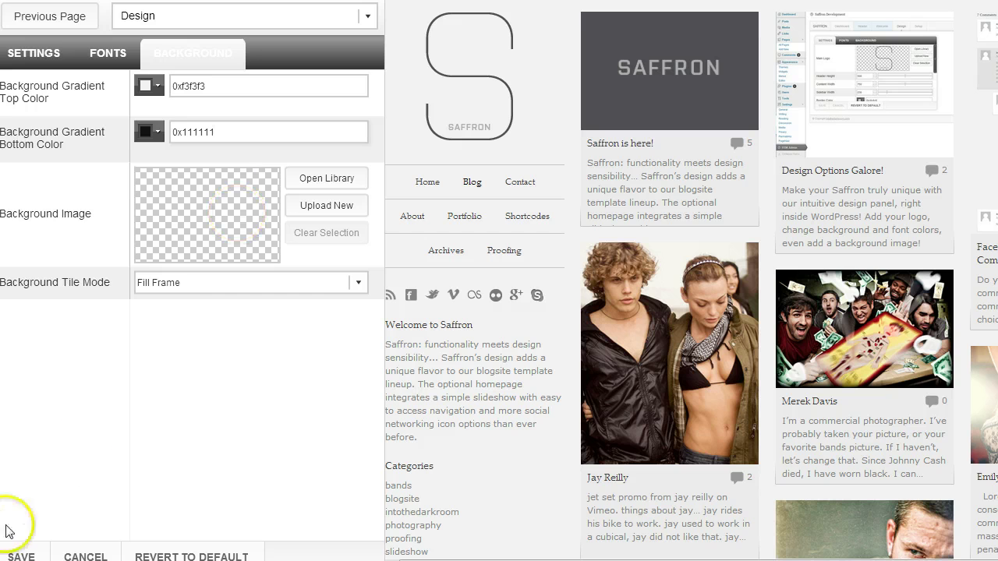
click(13, 552)
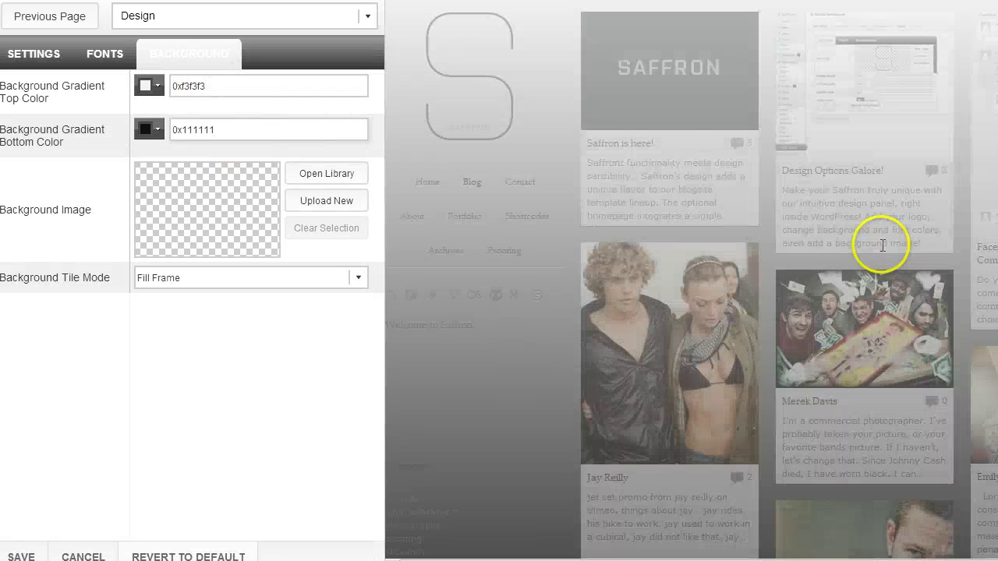
scroll(555, 434, down, 6)
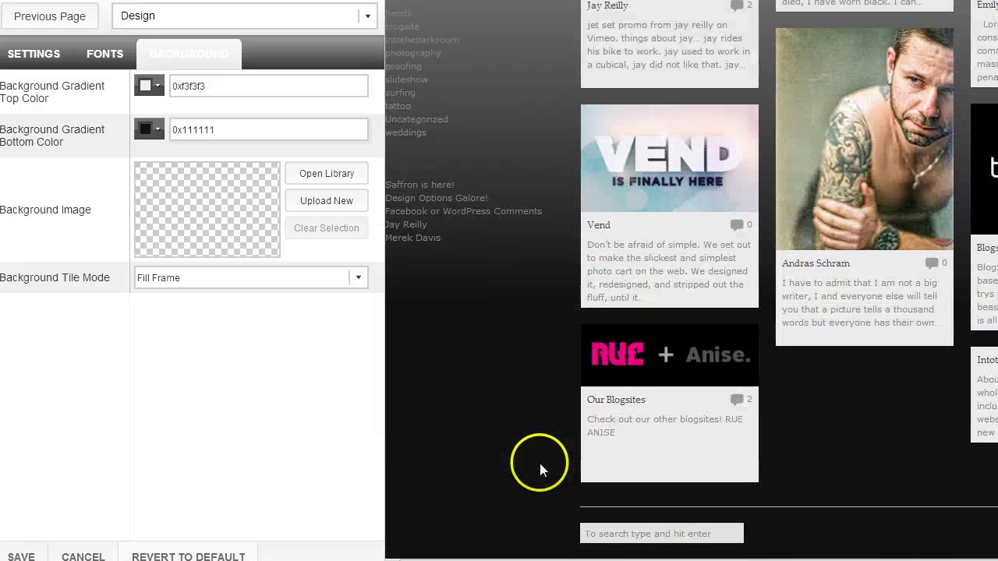
scroll(540, 462, up, 6)
- Copy the gradient top color 0xf3f3f3 into the background gradient bottom color and save the design
drag(216, 89, 170, 86)
key(ctrl+c)
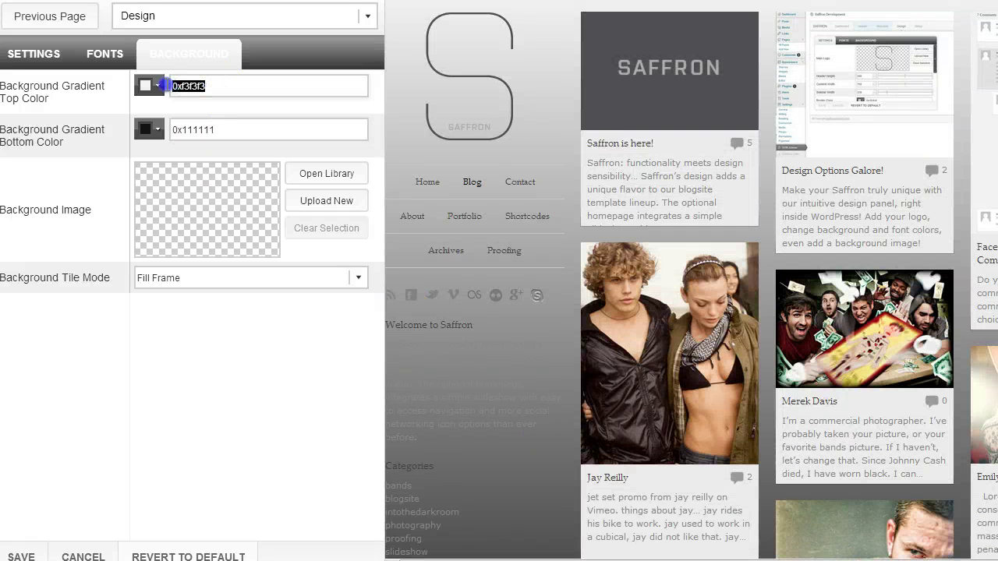
double_click(207, 130)
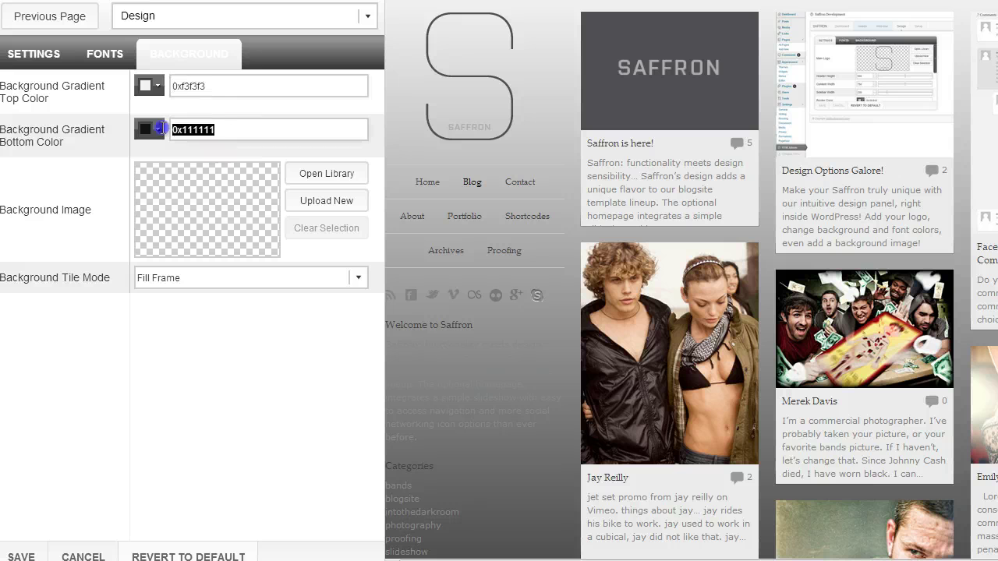
key(ctrl+v)
click(27, 555)
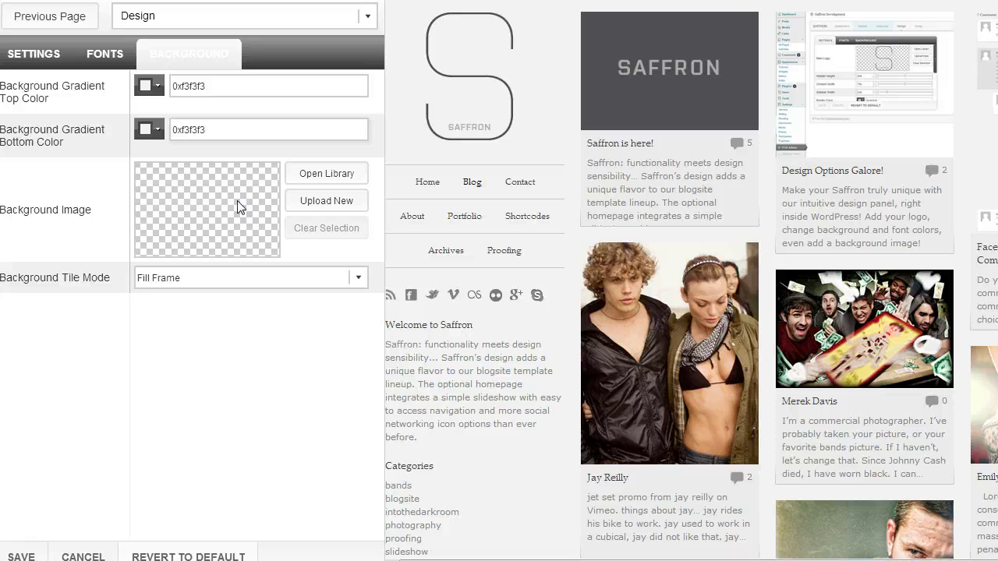
- Review the background image upload option and the available background tile modes
click(322, 203)
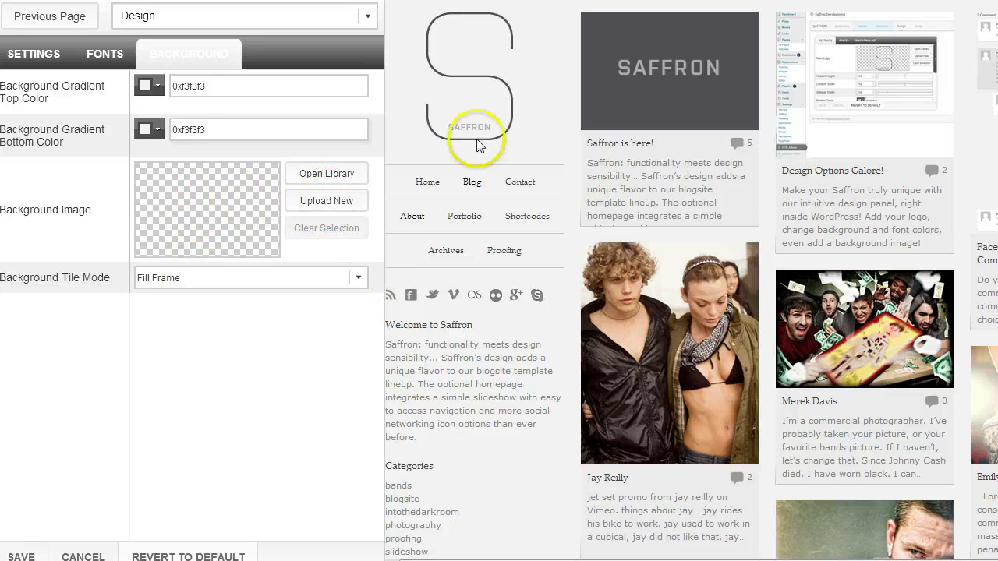
click(358, 278)
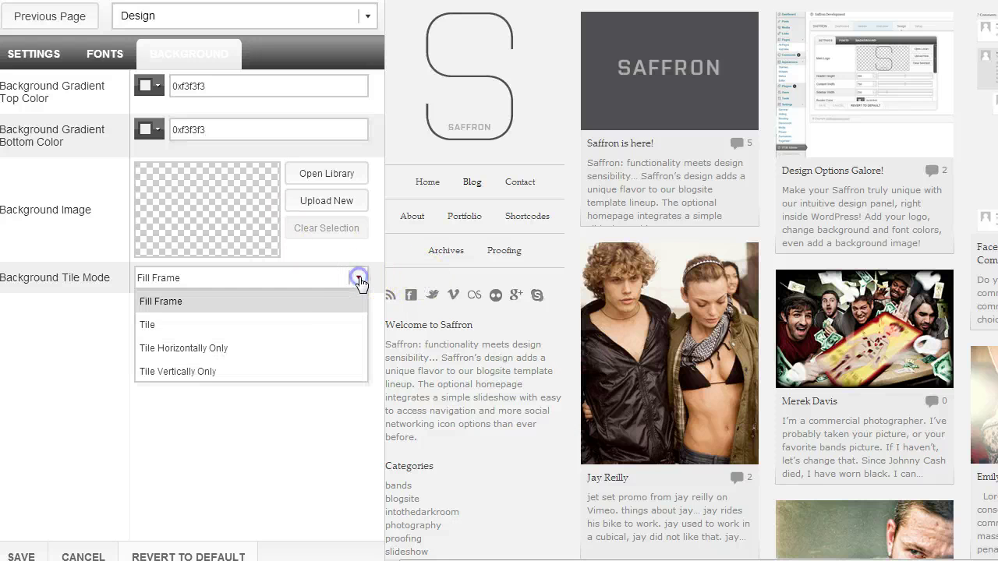
click(312, 436)
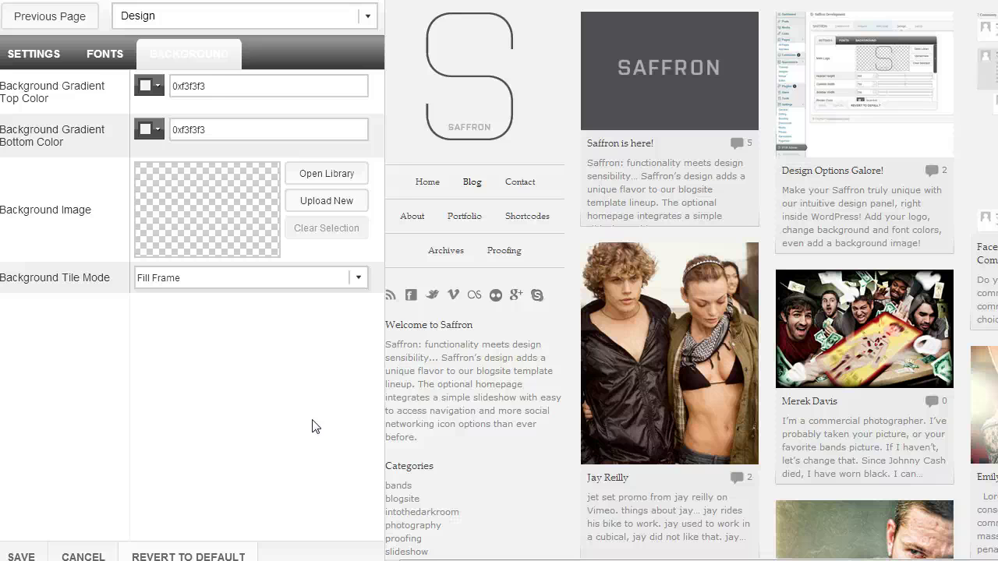
click(319, 406)
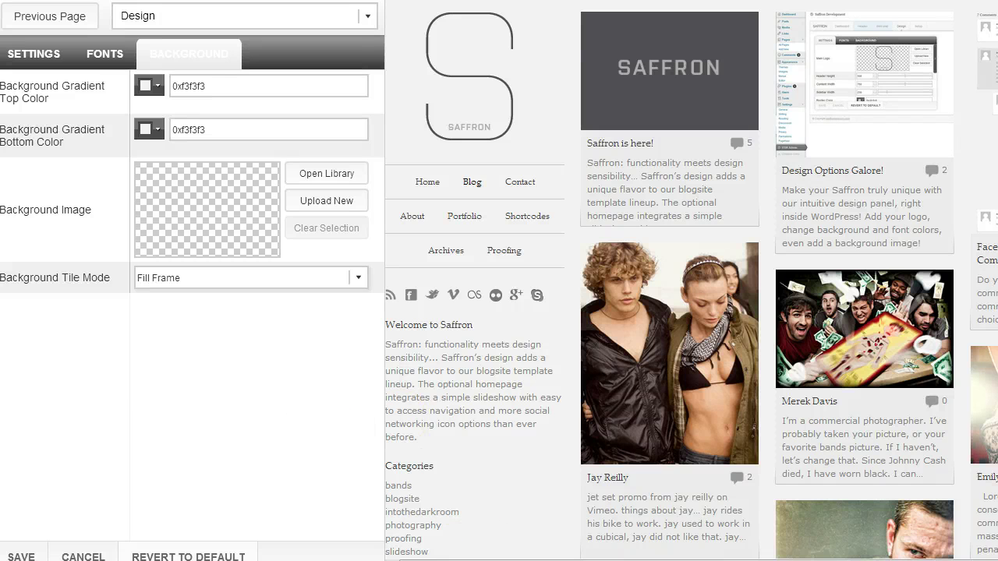